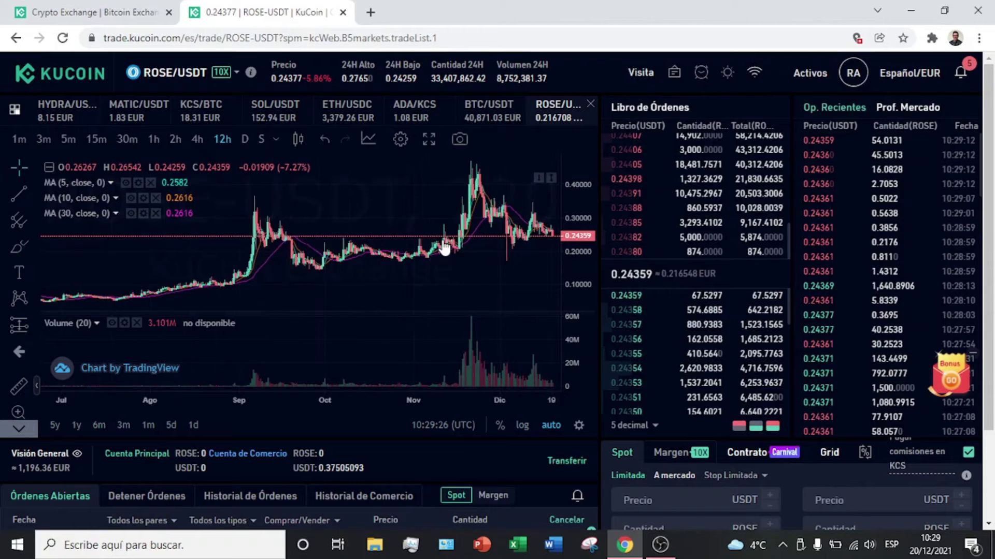
Step: Switch the ROSE/USDT price chart to the 4h interval
click(197, 138)
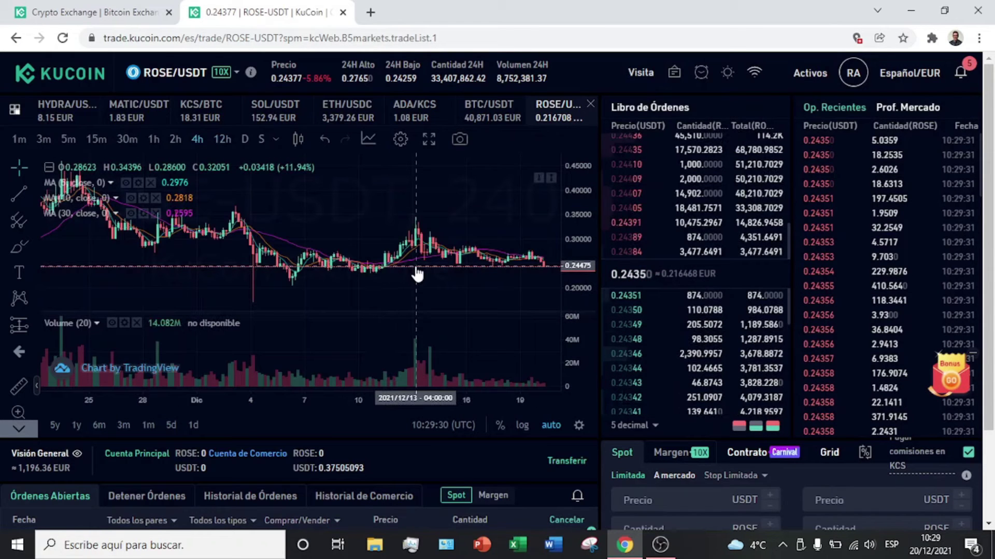
scroll(414, 279, down, 2)
scroll(415, 280, down, 3)
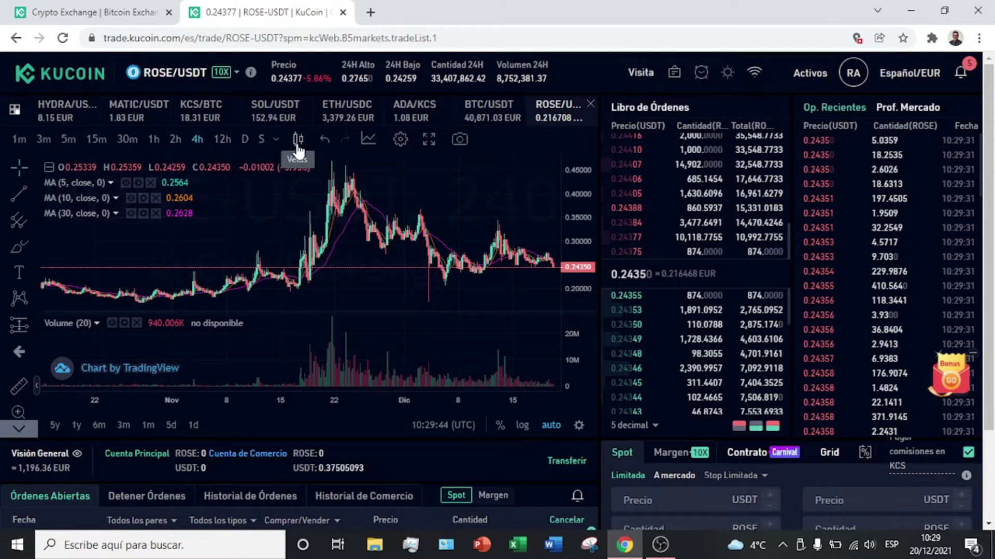
Step: View the style settings of the ROSE/USDT chart and close them without changing anything
click(404, 142)
click(401, 140)
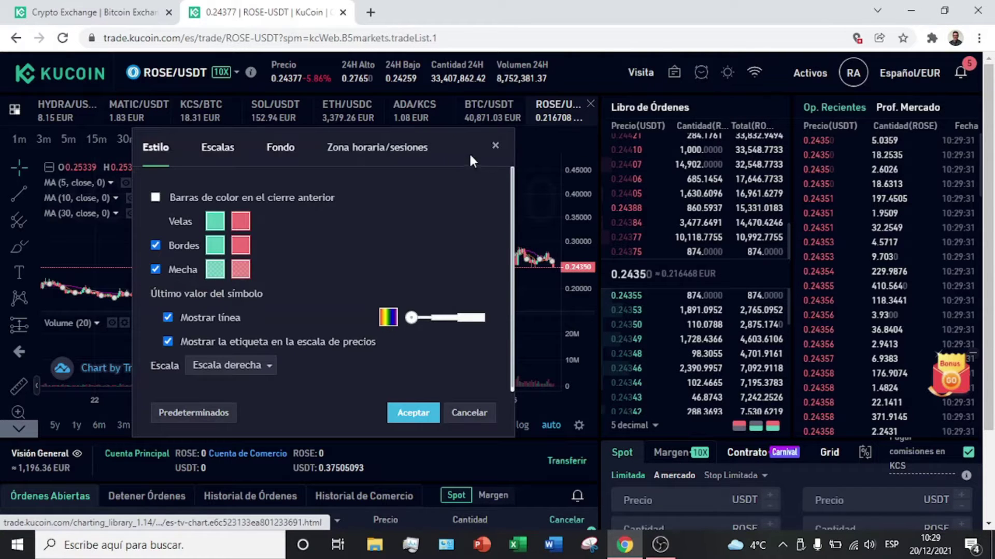
click(495, 145)
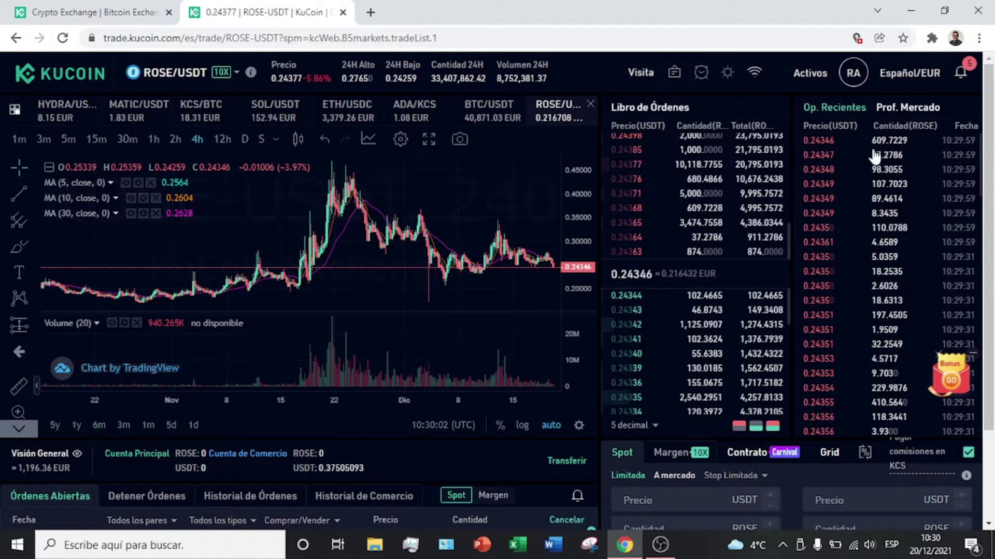
Step: Check the stop order options and set the spot order type to A mercado
scroll(828, 467, down, 2)
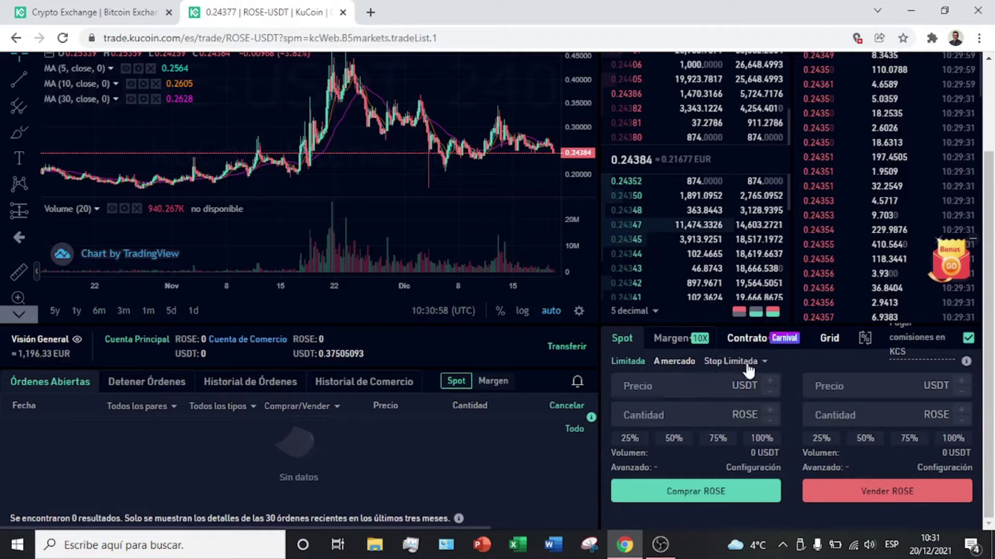
click(764, 363)
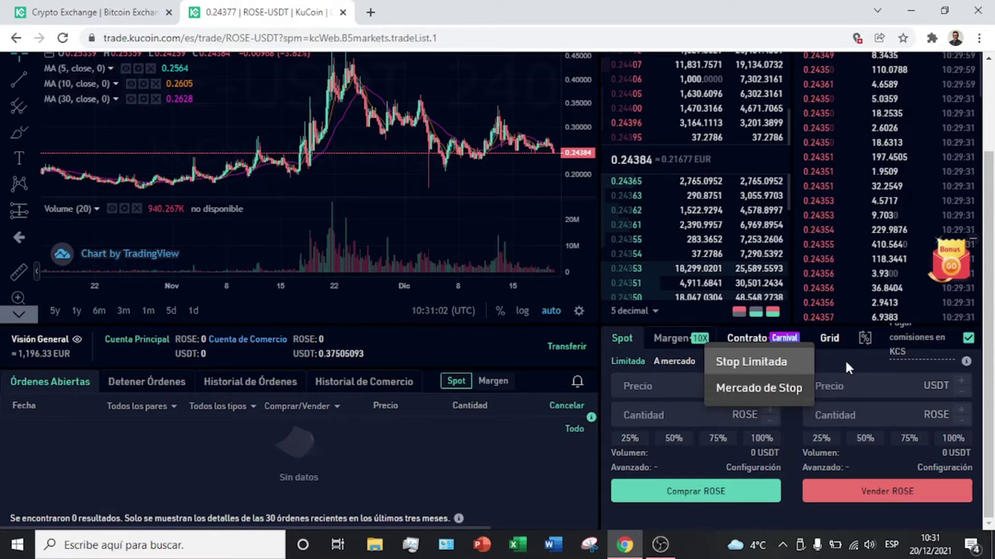
click(676, 363)
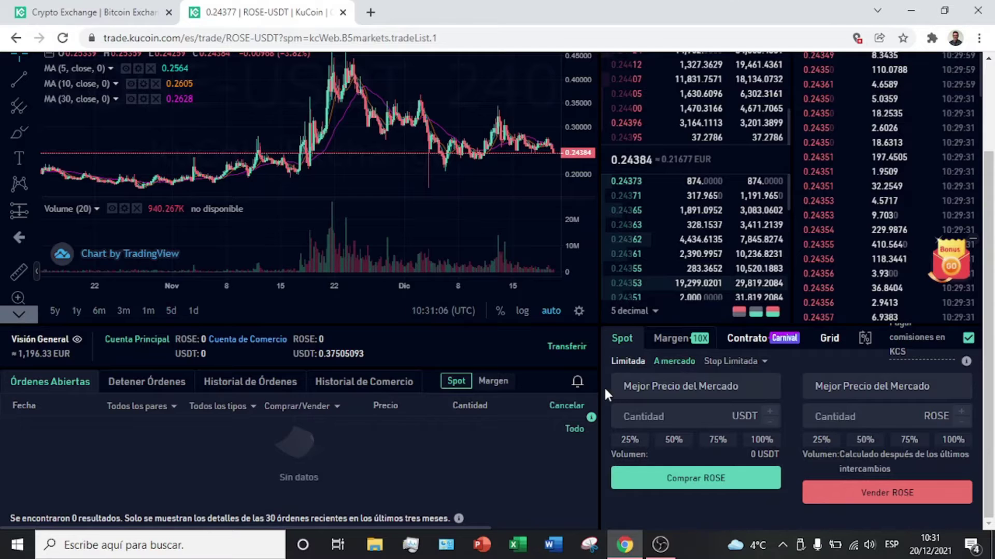
Step: Set the market buy amount to 0.37430 USDT and place the order to buy ROSE
scroll(601, 386, up, 3)
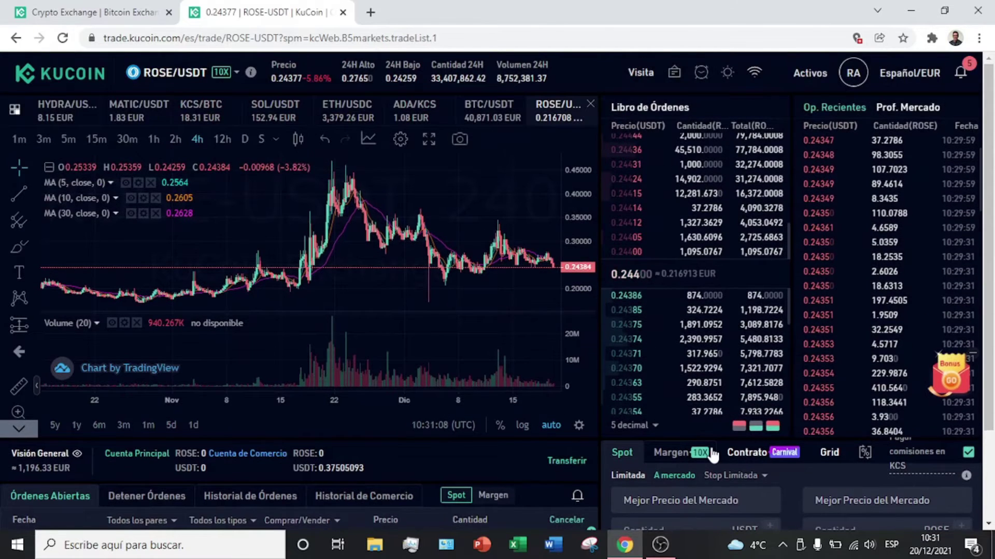
scroll(714, 482, down, 2)
scroll(714, 481, down, 1)
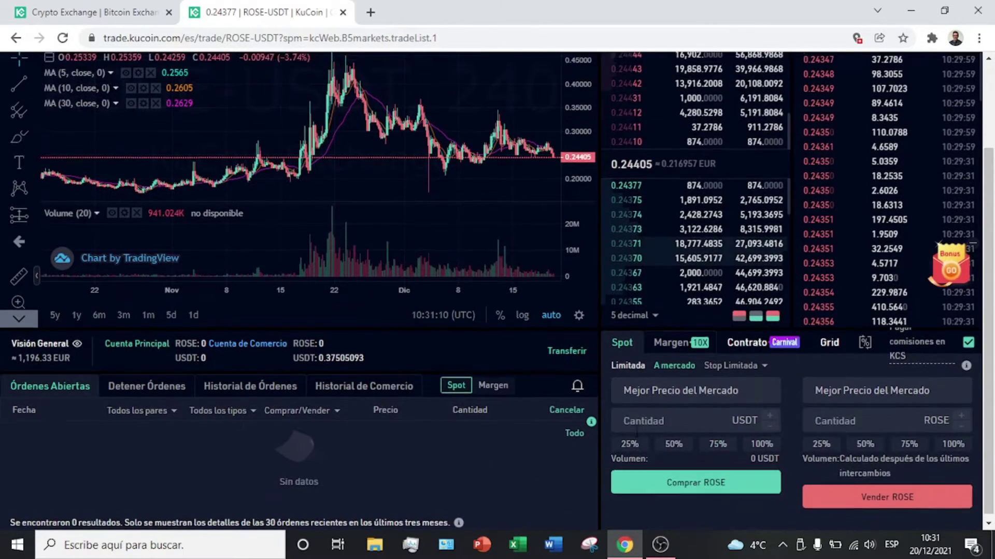
scroll(715, 456, up, 2)
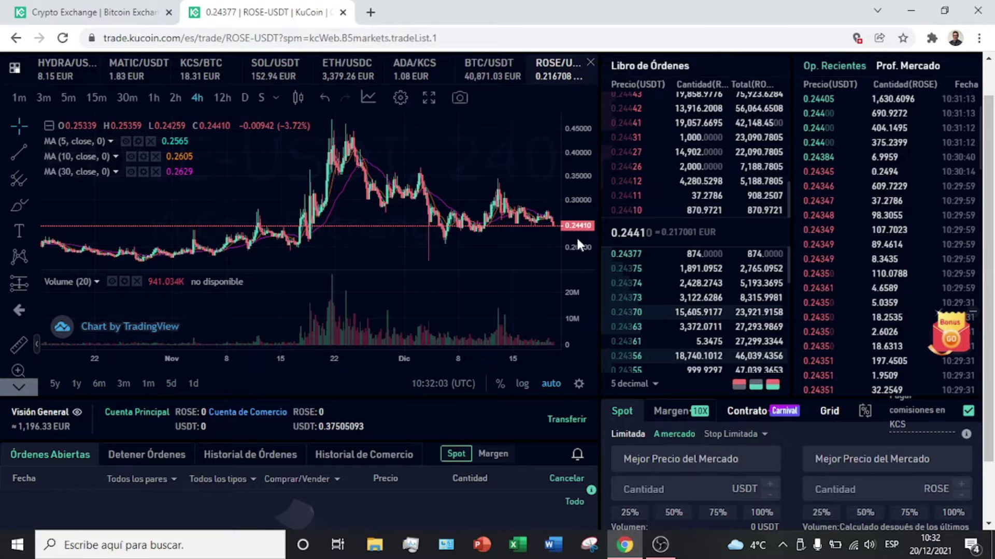
scroll(674, 499, down, 2)
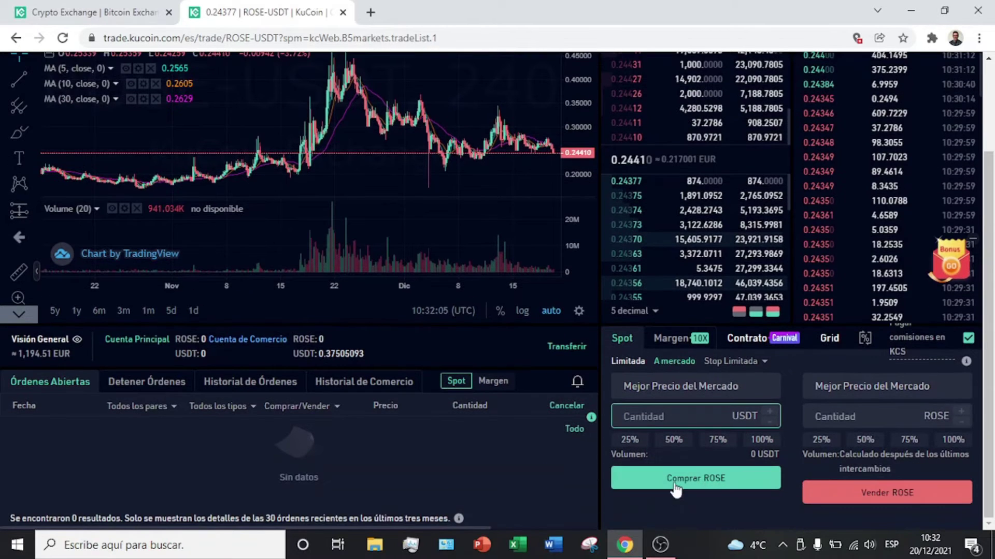
click(674, 441)
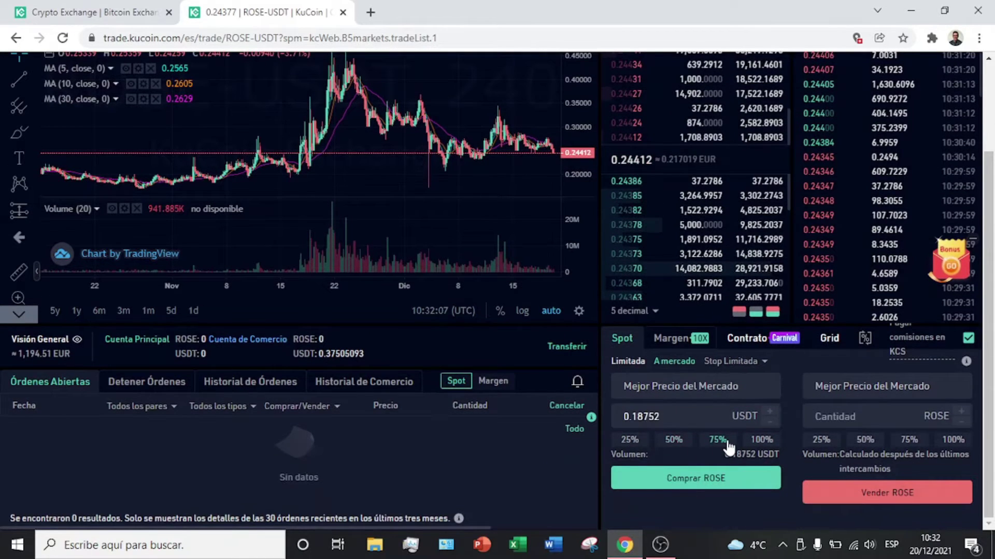
click(725, 442)
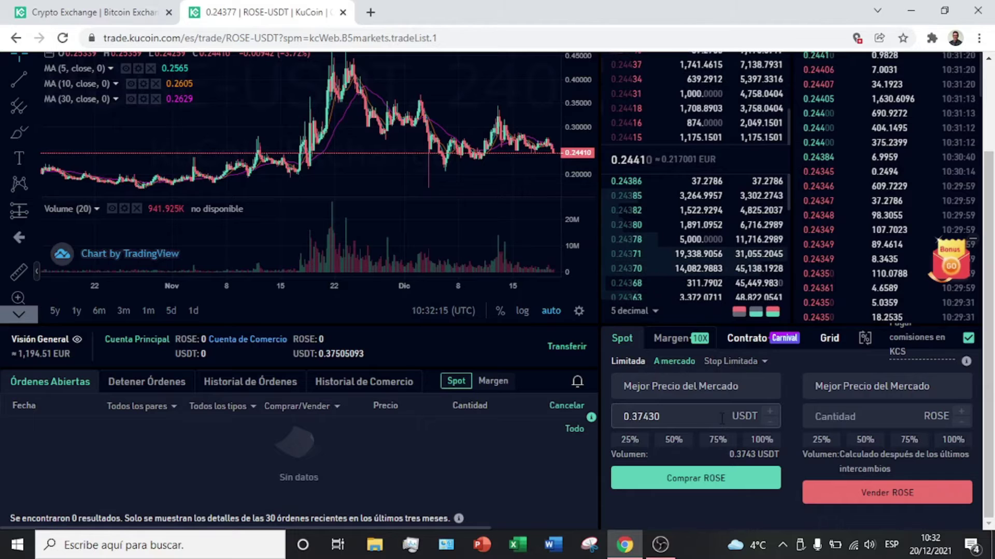
click(731, 487)
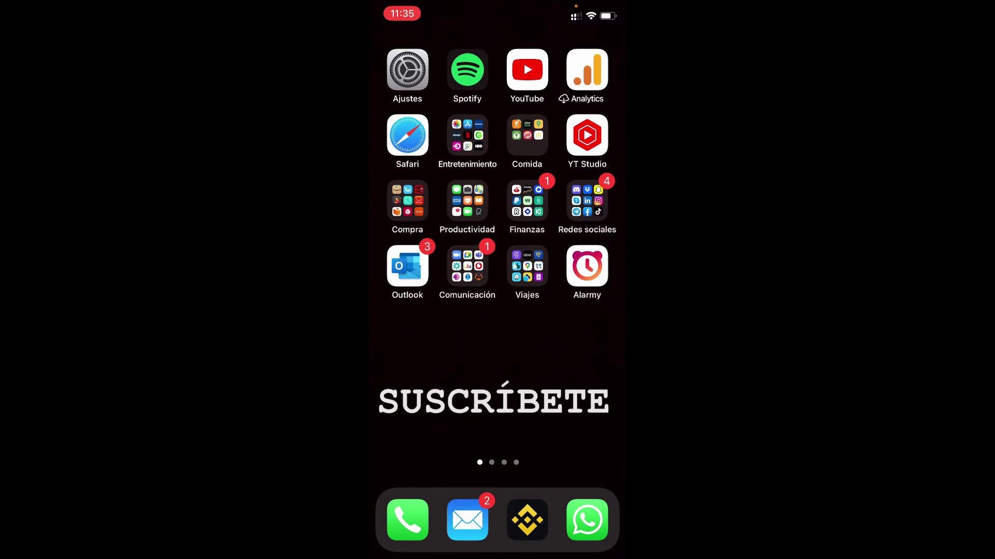
Step: Open the KuCoin mobile app from the phone's Finanzas folder and show its Mercados list
click(527, 201)
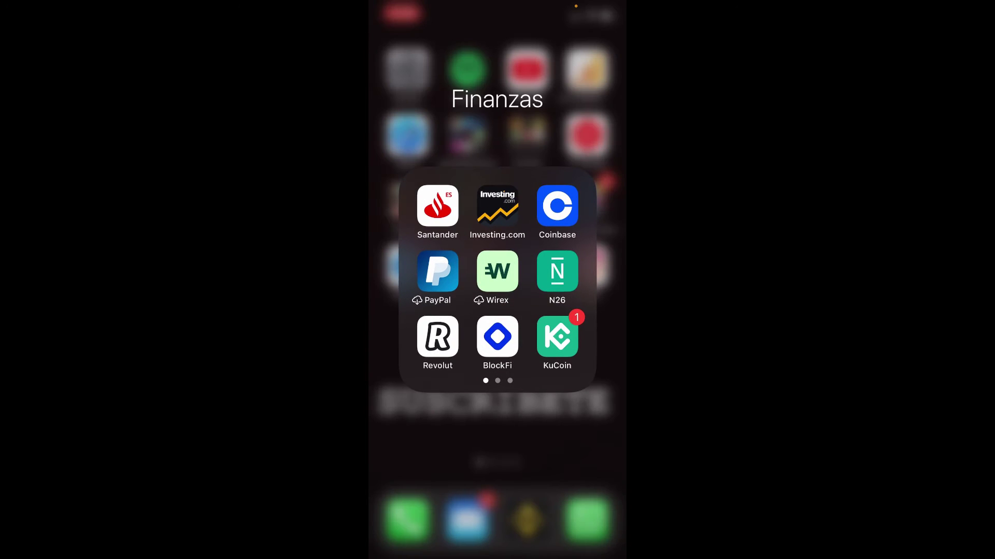
click(557, 336)
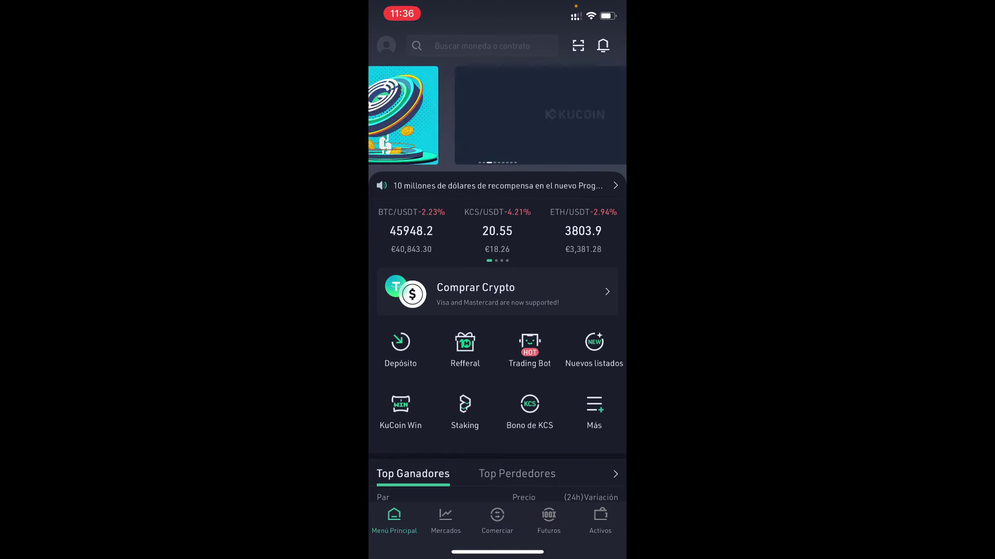
click(445, 521)
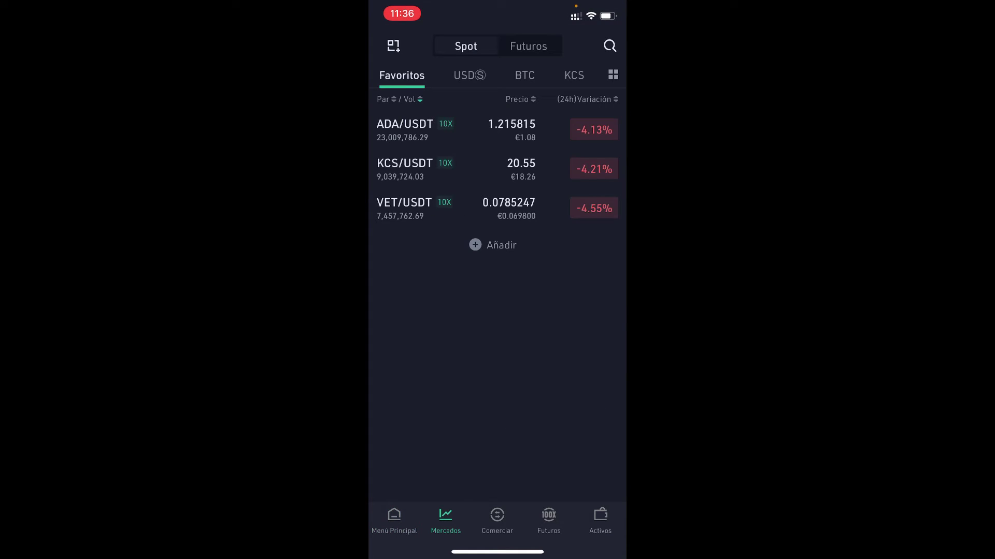
Step: Search the markets for "Rose" and open the ROSE/USDT pair
click(610, 46)
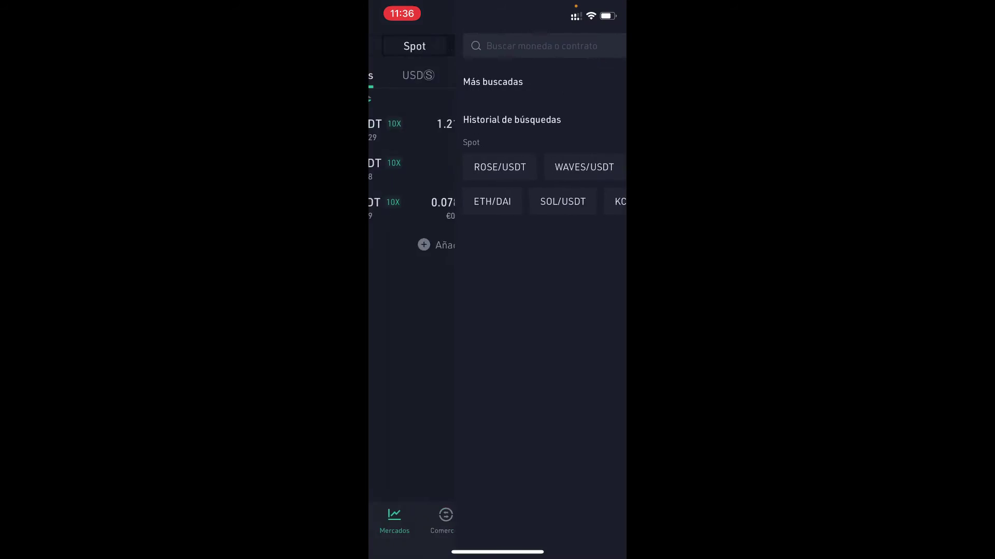
text(Rose)
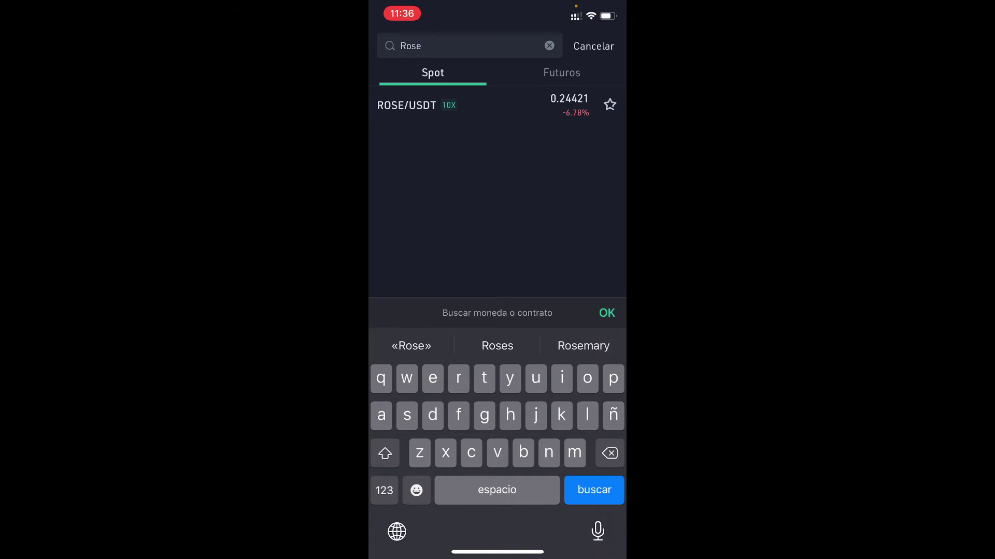
click(407, 105)
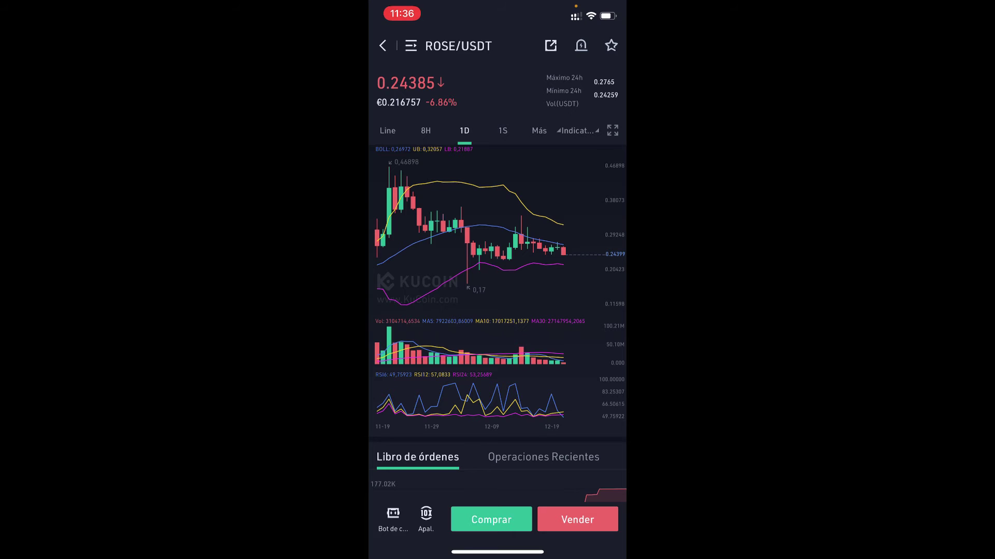
Step: Review the price history on the ROSE/USDT daily chart and change its main indicator to EMA
scroll(492, 236, down, 3)
scroll(486, 233, down, 3)
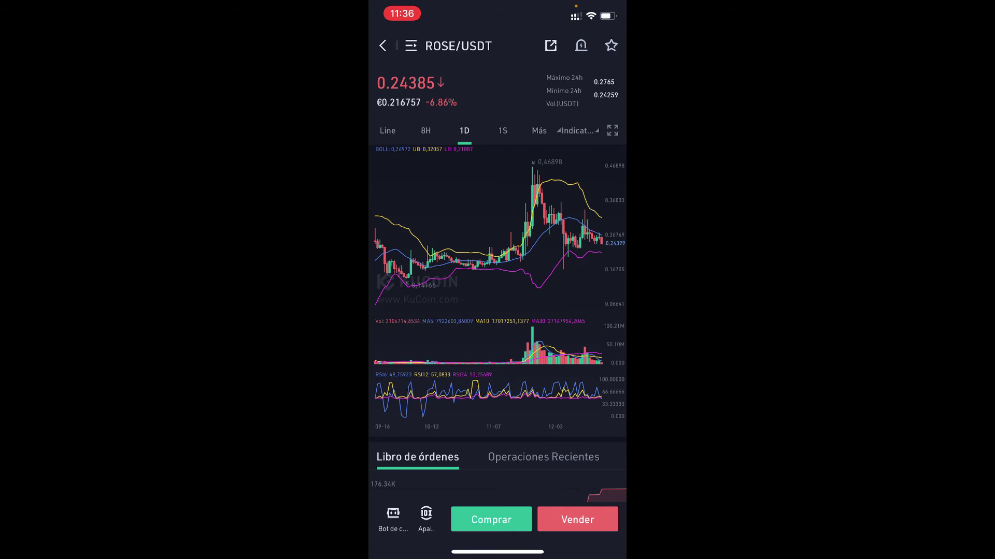
scroll(497, 236, down, 3)
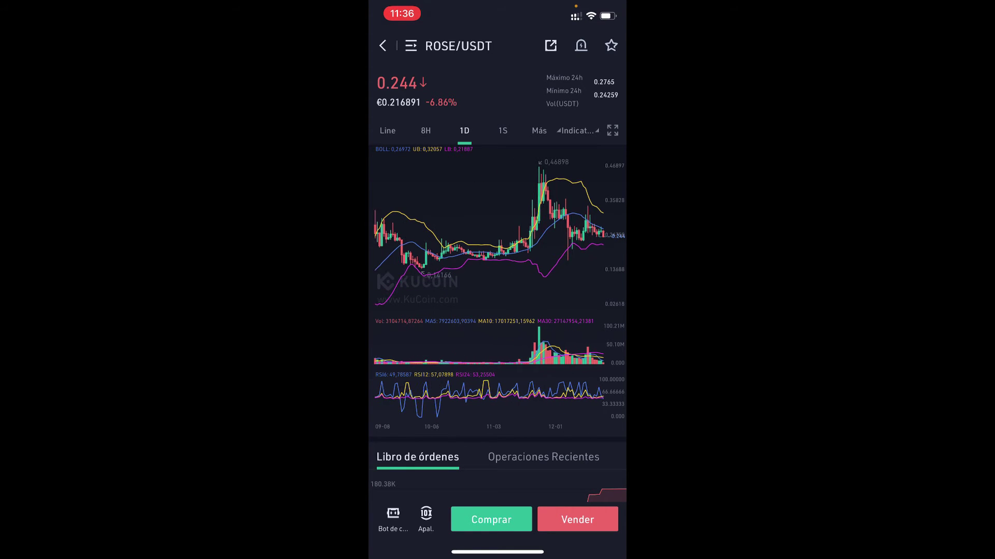
scroll(497, 282, down, 2)
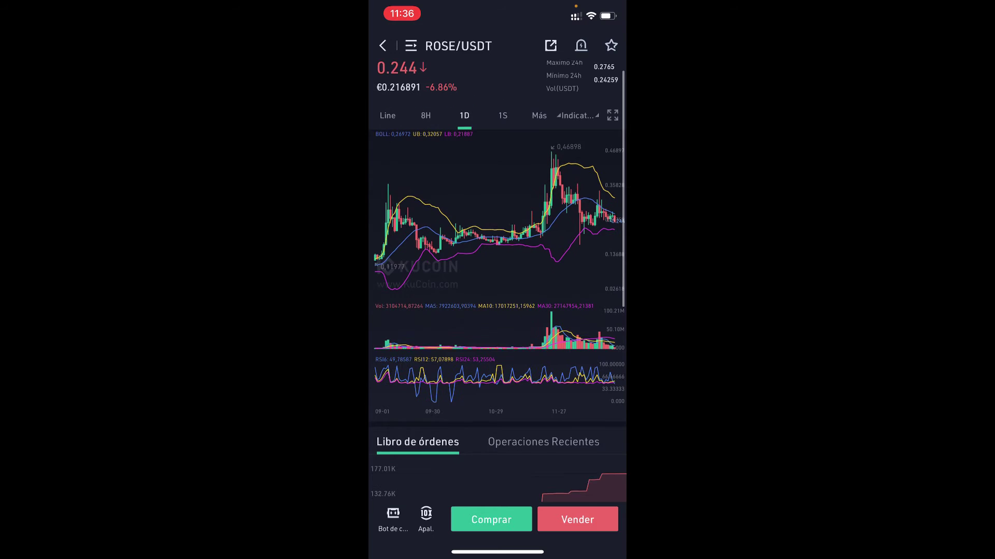
scroll(497, 233, left, 5)
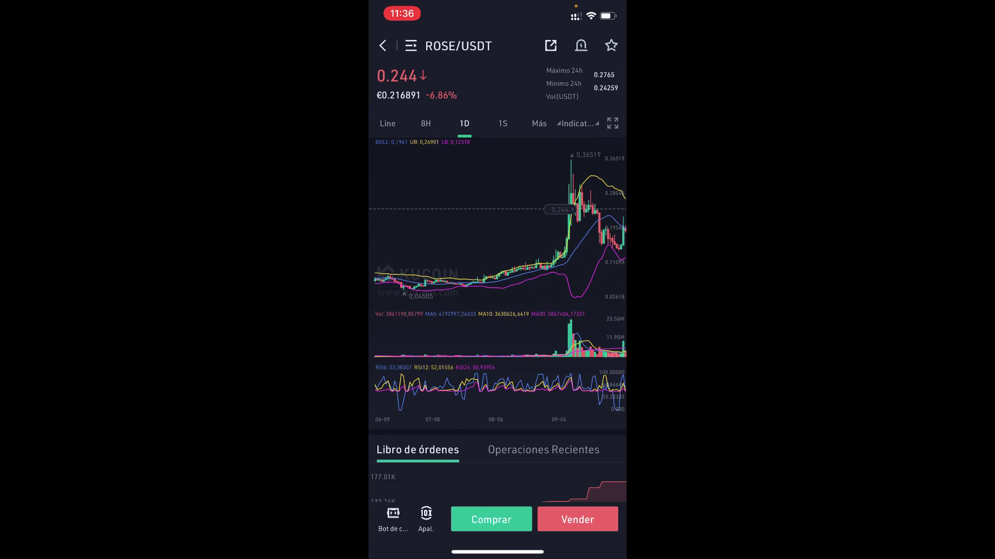
scroll(497, 233, right, 5)
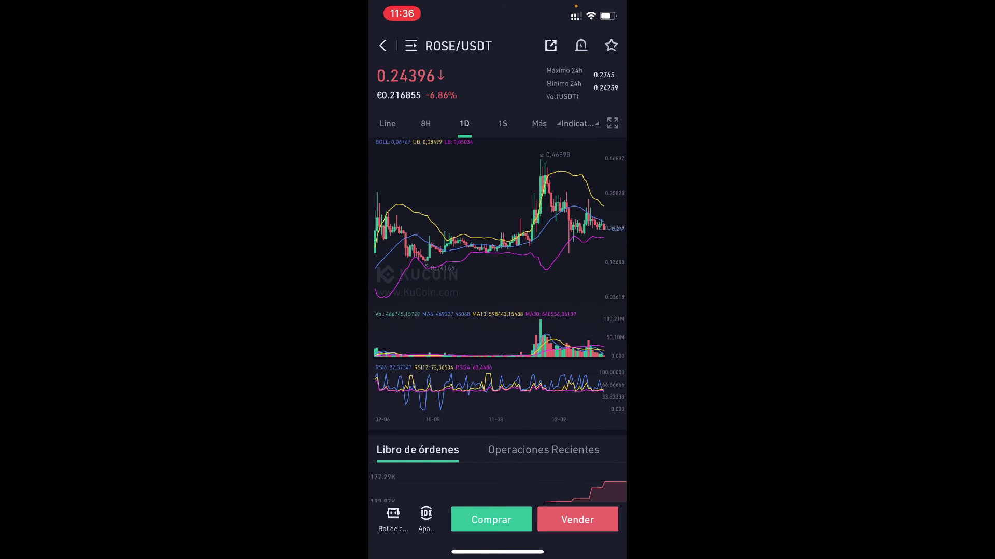
click(578, 124)
click(461, 153)
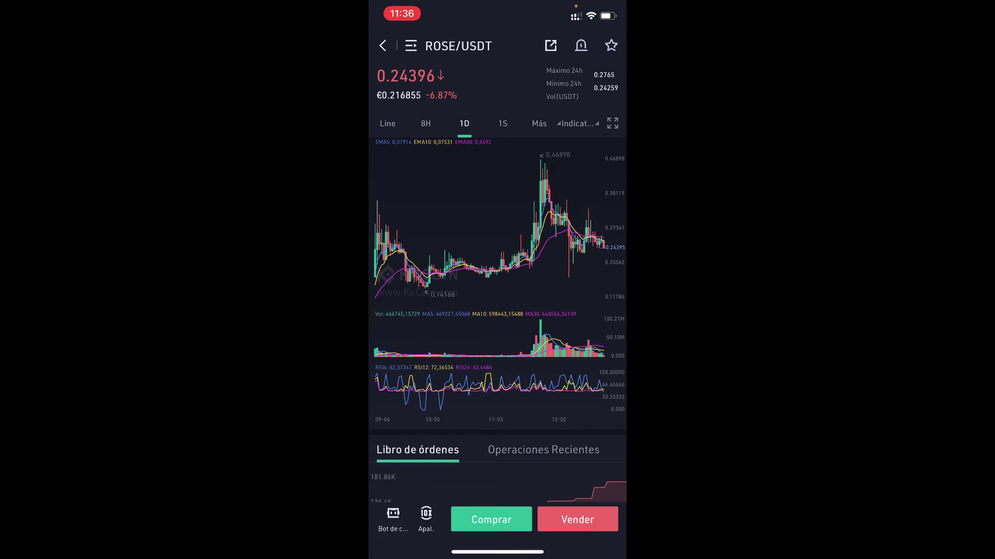
Step: Examine the ROSE/USDT depth chart and the buy and sell prices in the order book
scroll(497, 233, down, 1)
scroll(497, 207, right, 3)
scroll(498, 259, down, 1)
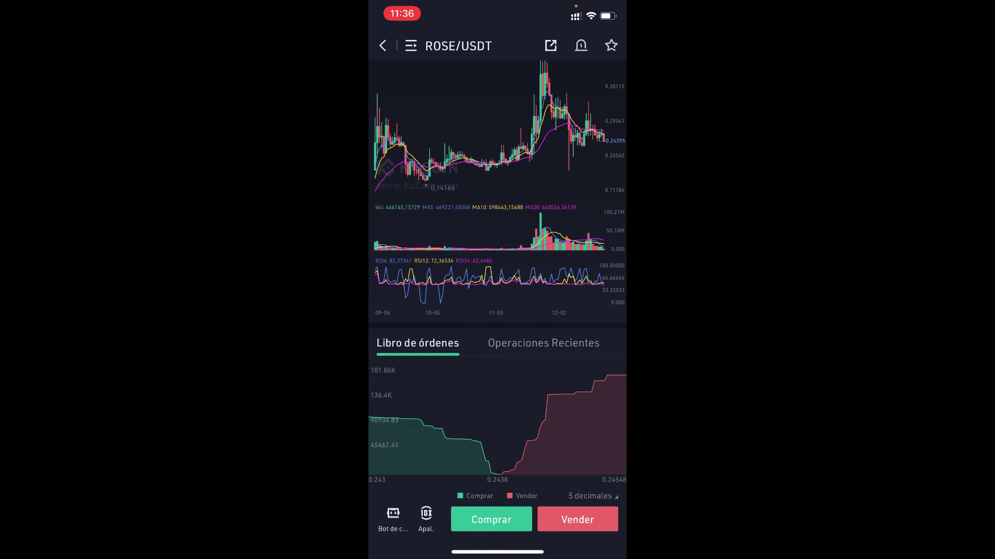
scroll(497, 363, down, 1)
scroll(498, 362, down, 1)
click(478, 393)
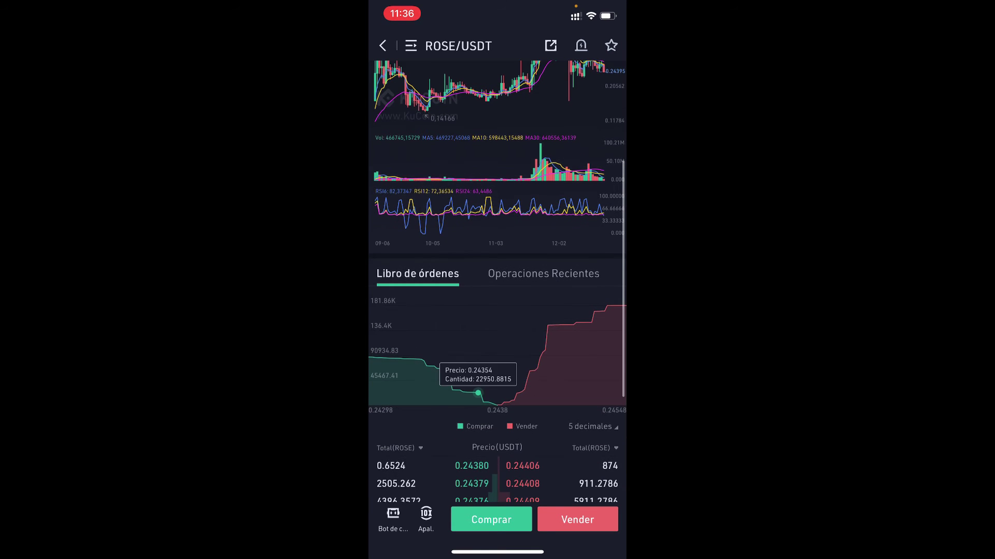
scroll(497, 394, right, 5)
scroll(497, 394, left, 2)
scroll(497, 282, down, 1)
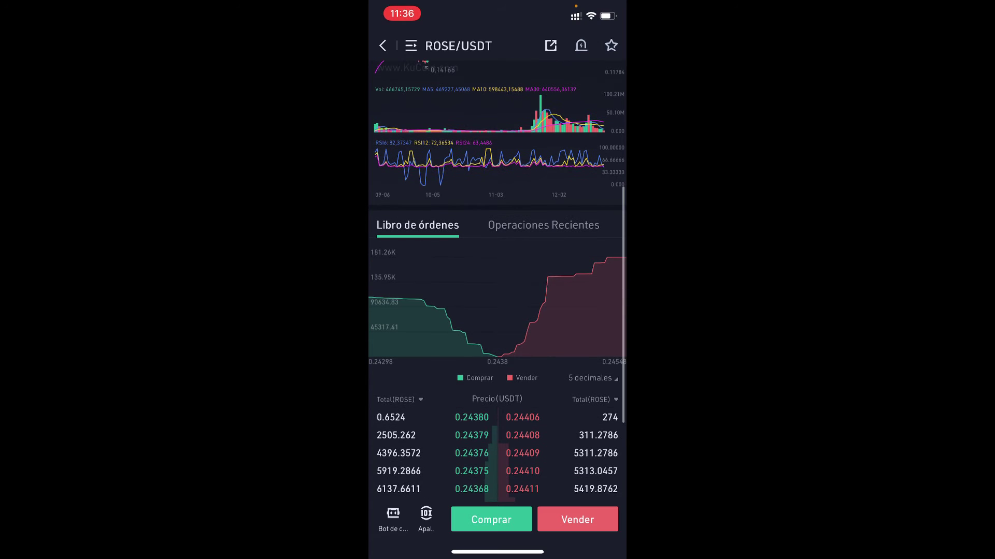
scroll(498, 362, down, 3)
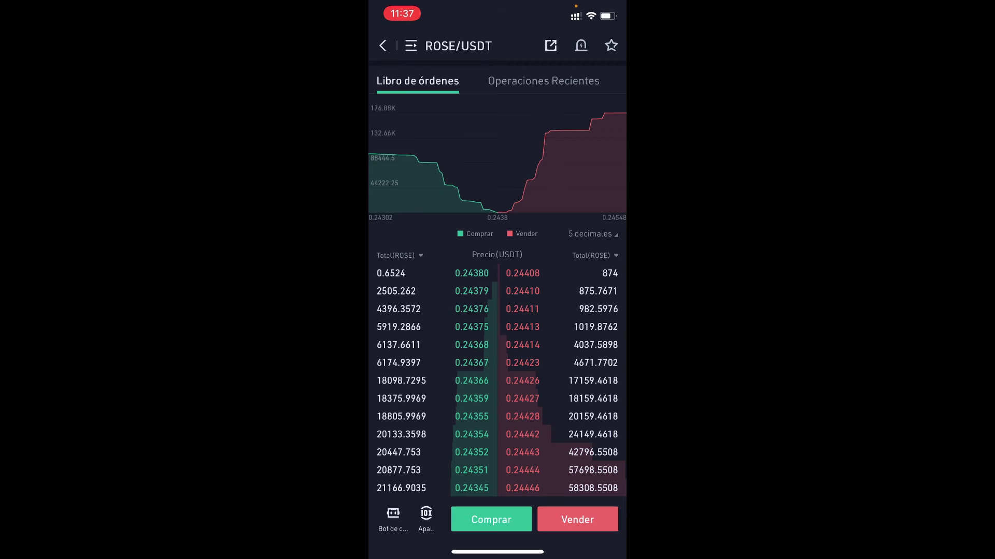
Step: Open the buy form for ROSE/USDT and set the order type to Mercado
click(491, 519)
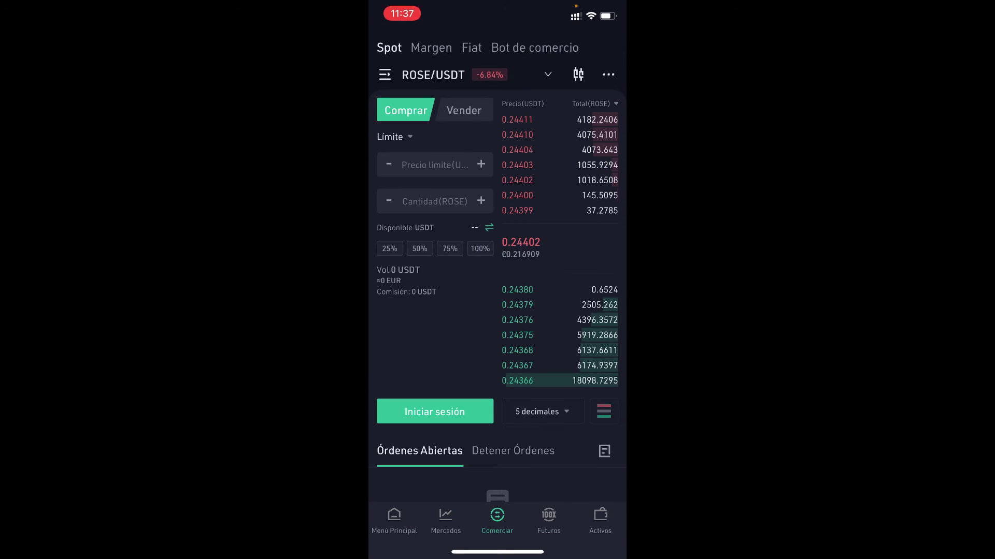
click(393, 136)
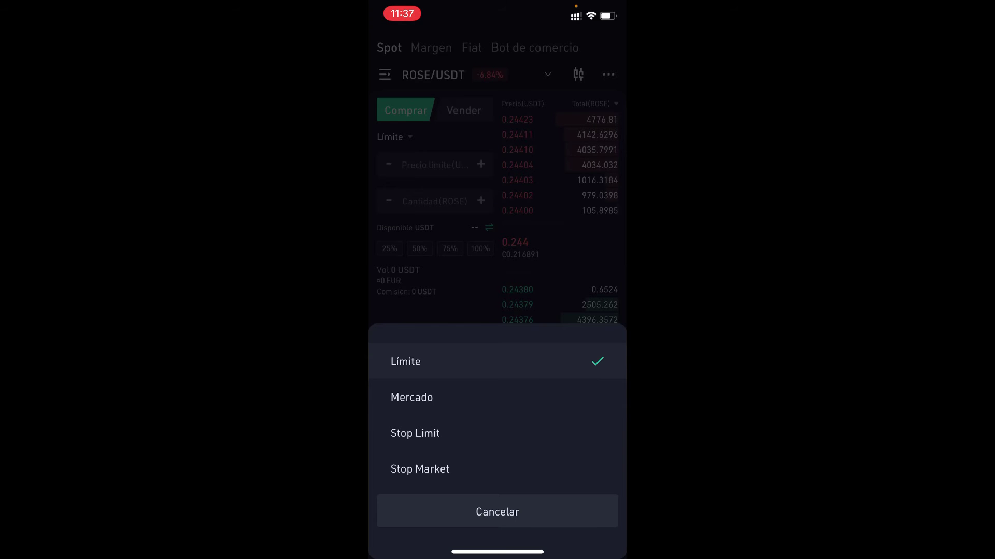
click(412, 397)
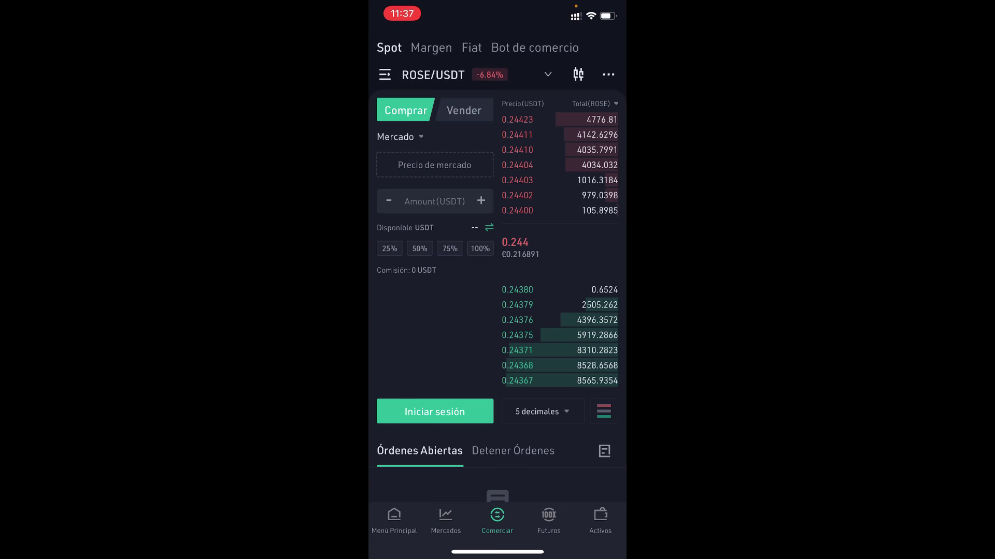
Step: Set the purchase amount to 100% of the available USDT and proceed to sign in
click(449, 249)
click(480, 249)
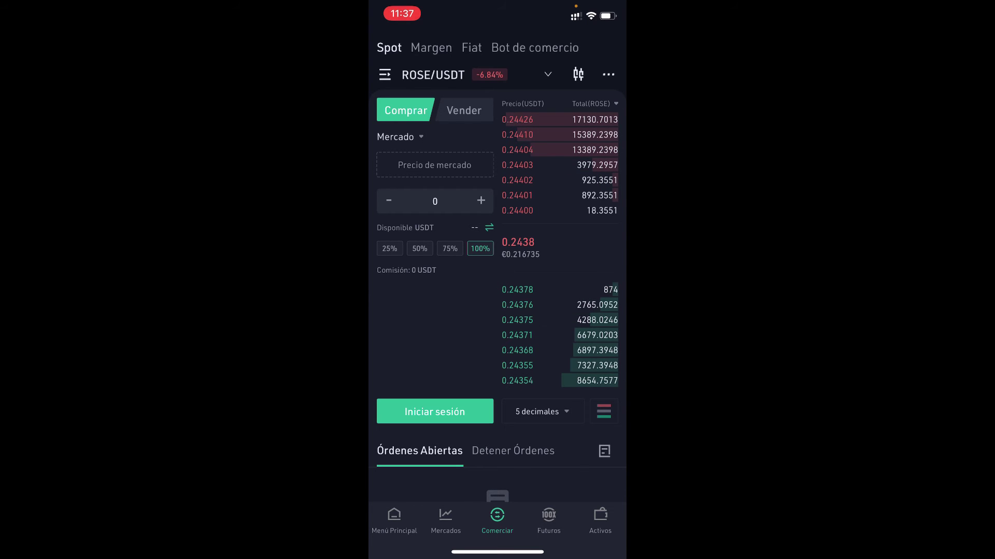
click(435, 412)
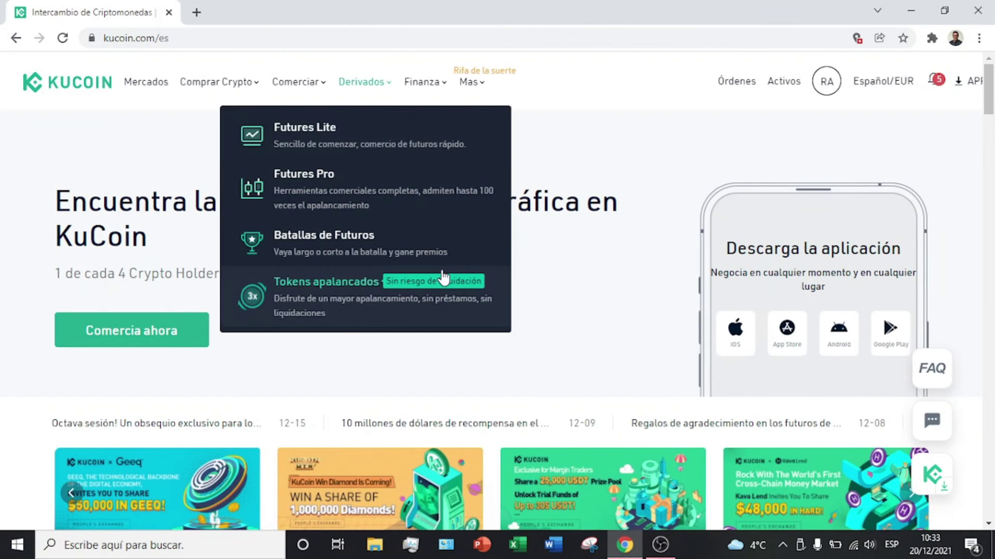
Step: Switch to the KuCoin website and open the Cuenta de Comercio to check the coin balances
mouse_move(774, 88)
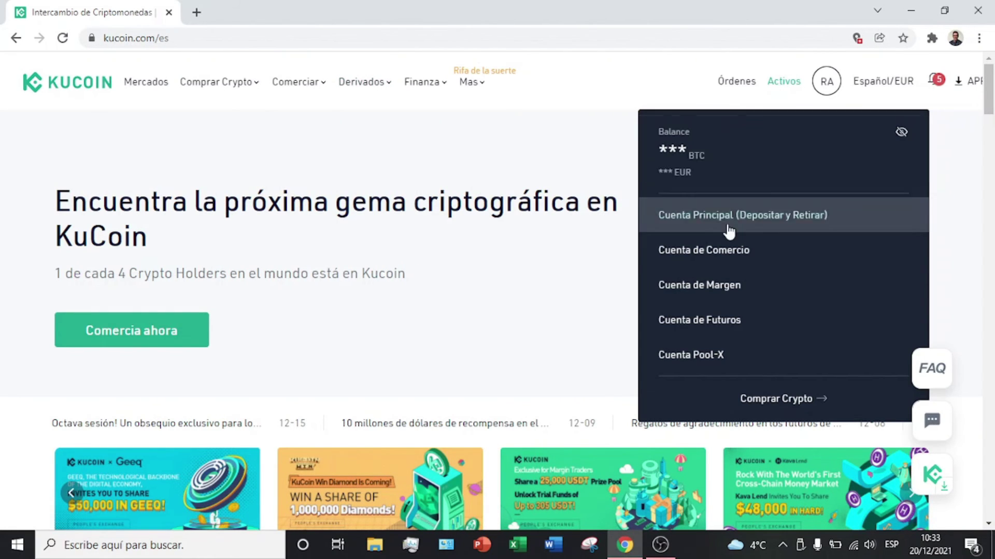
click(725, 247)
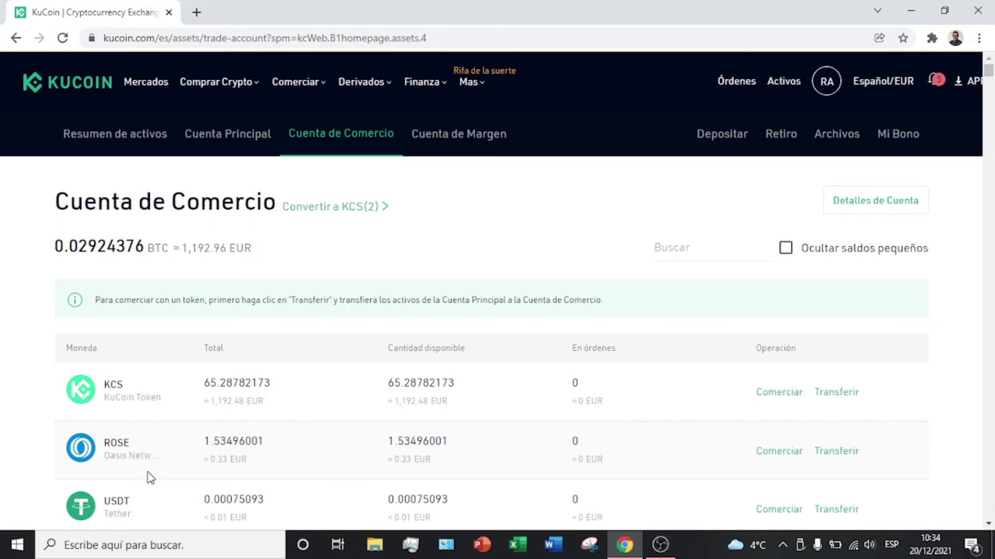
Step: Start a transfer from the assets overview, reverse its direction to go from Cuenta de Comercio to Cuenta Principal, and show the destination accounts
click(111, 136)
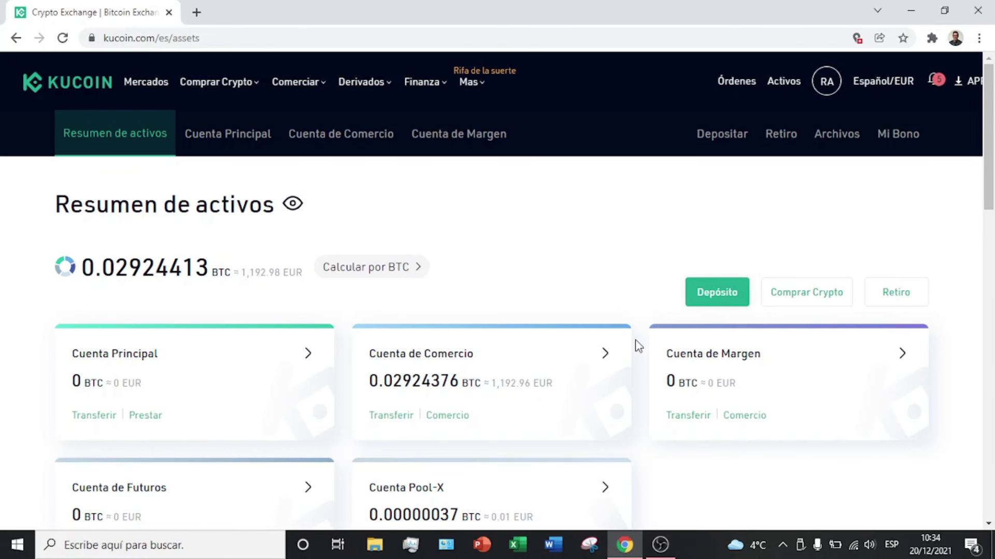
click(391, 416)
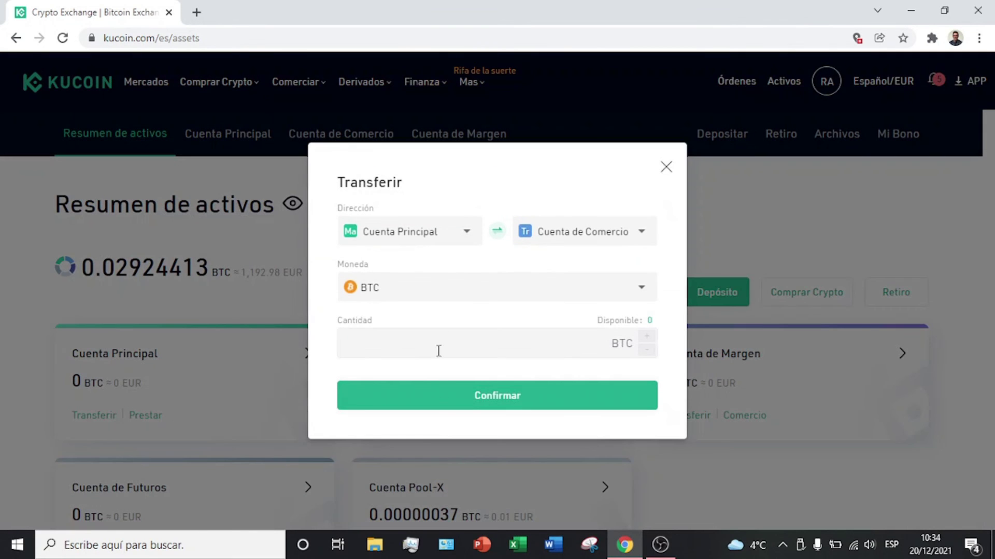
click(497, 229)
click(578, 245)
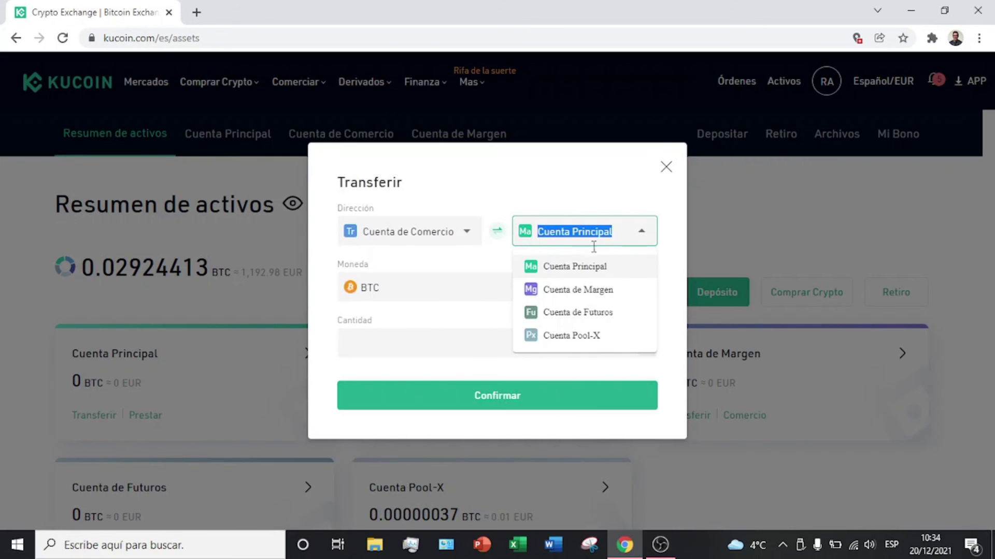